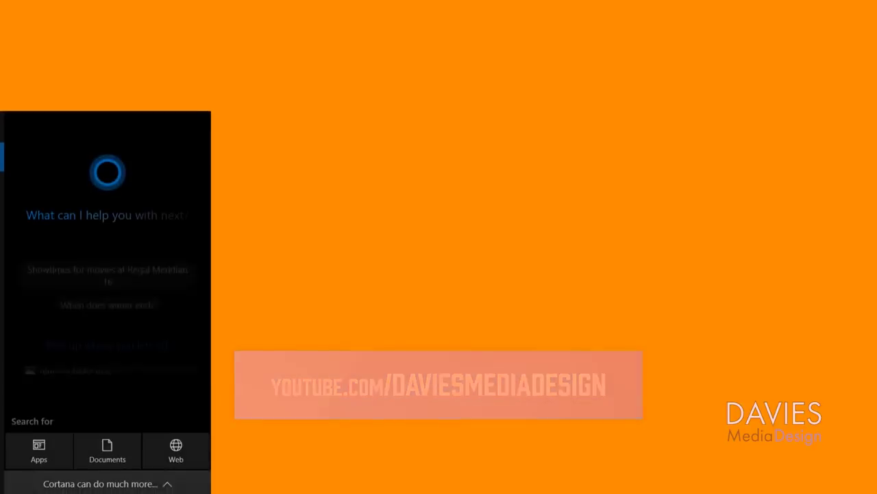
Search Windows for 'gimp' and launch GIMP 2.10.6.
{"action": "type", "text": "gimp"}
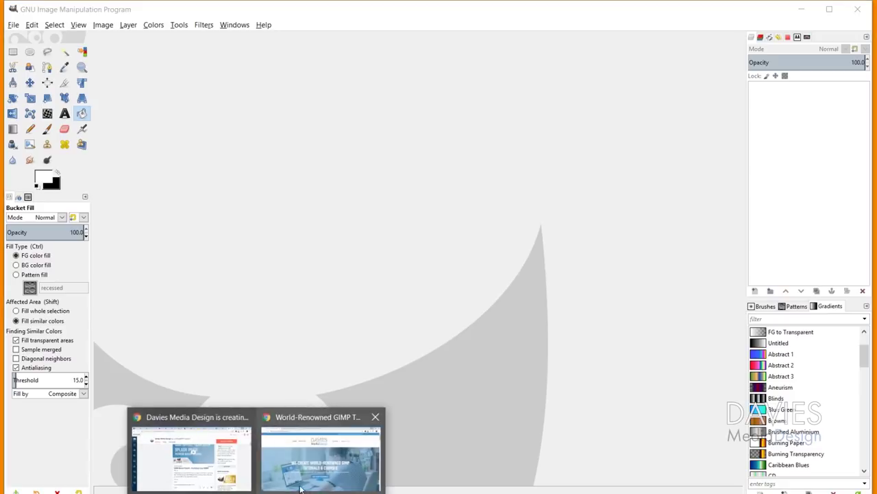
{"action": "left_click", "coordinate": [322, 456]}
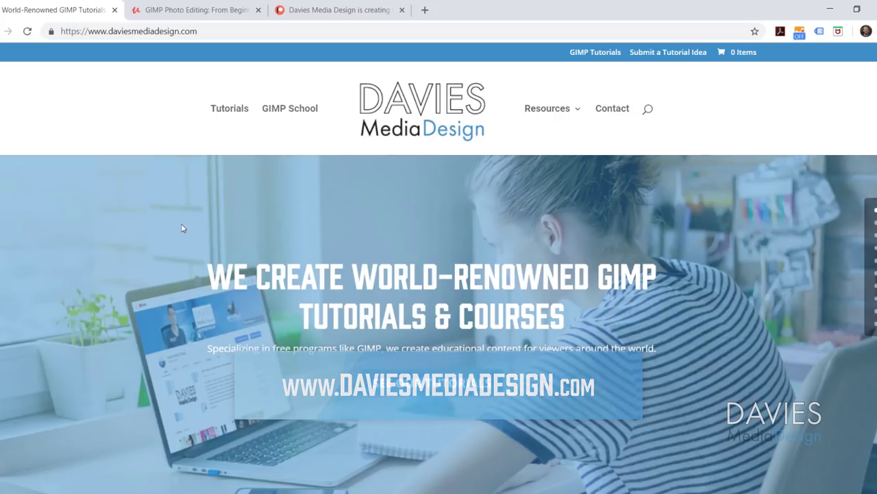
{"action": "key", "text": "ctrl+Tab"}
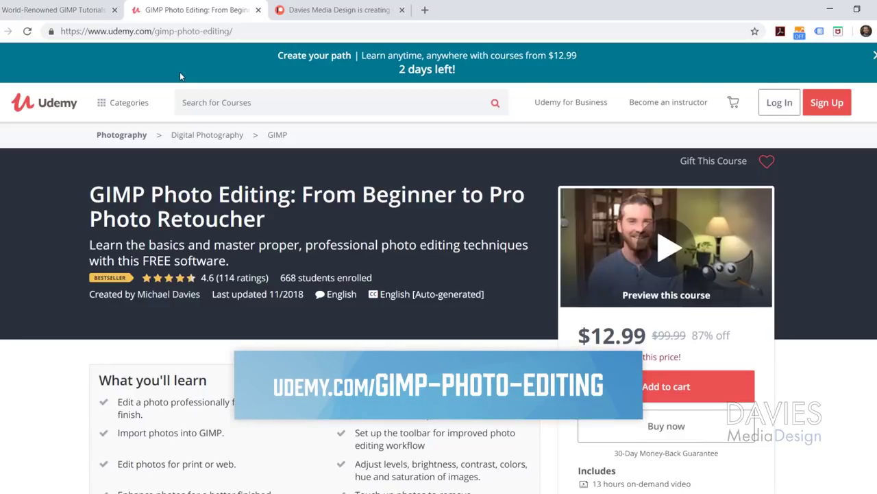
{"action": "left_click", "coordinate": [368, 7]}
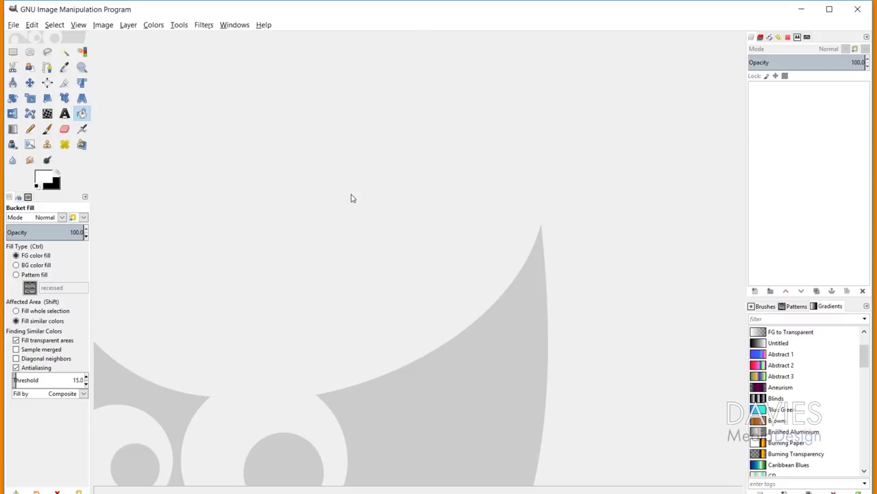
Open the custom gimp-splash.png (1920×1080) from the GIMP Photos folder in GIMP.
{"action": "key", "text": "alt+Tab"}
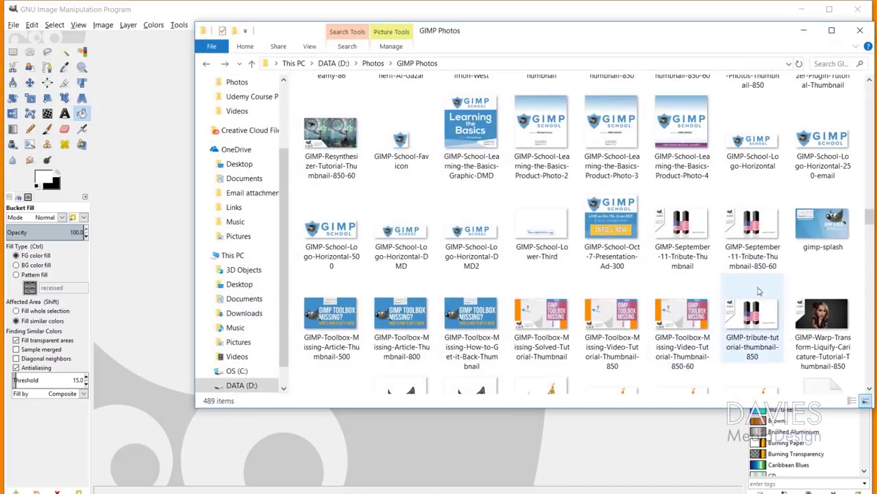
{"action": "left_click", "coordinate": [835, 218]}
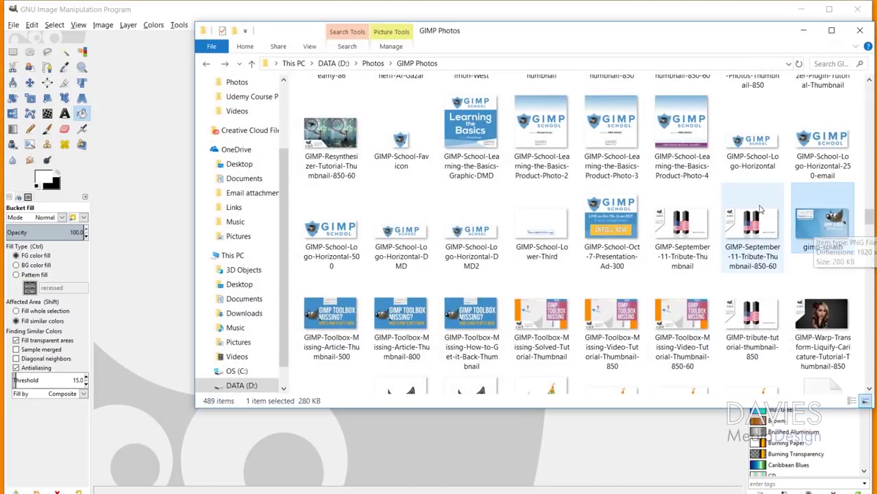
{"action": "right_click", "coordinate": [817, 222]}
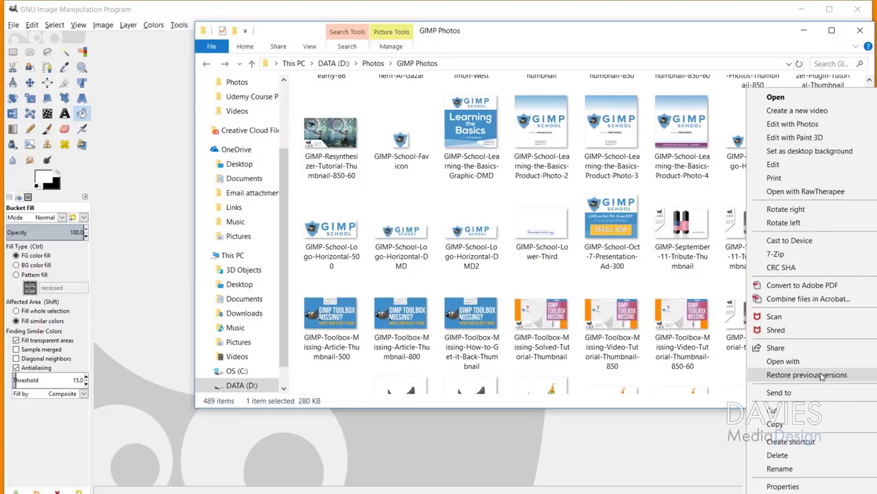
{"action": "mouse_move", "coordinate": [825, 366]}
{"action": "left_click", "coordinate": [644, 403]}
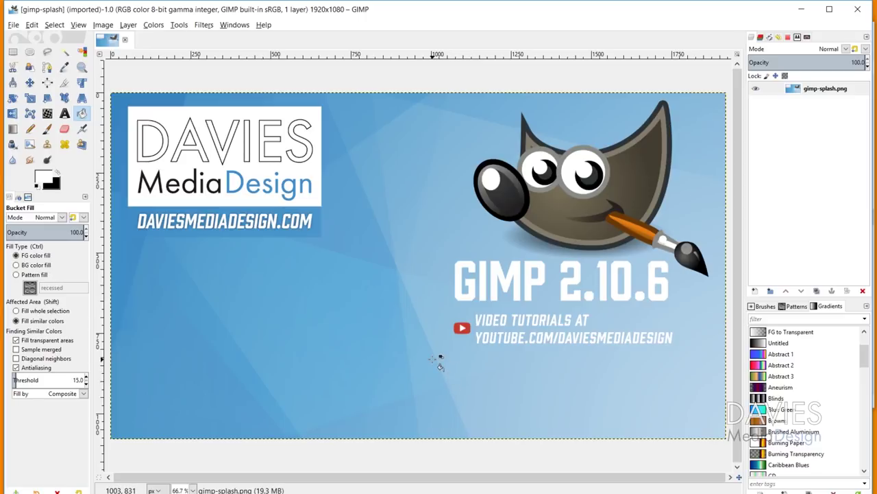
Open a new File Explorer window and go to C:\Program Files\GIMP 2.
{"action": "right_click", "coordinate": [346, 493]}
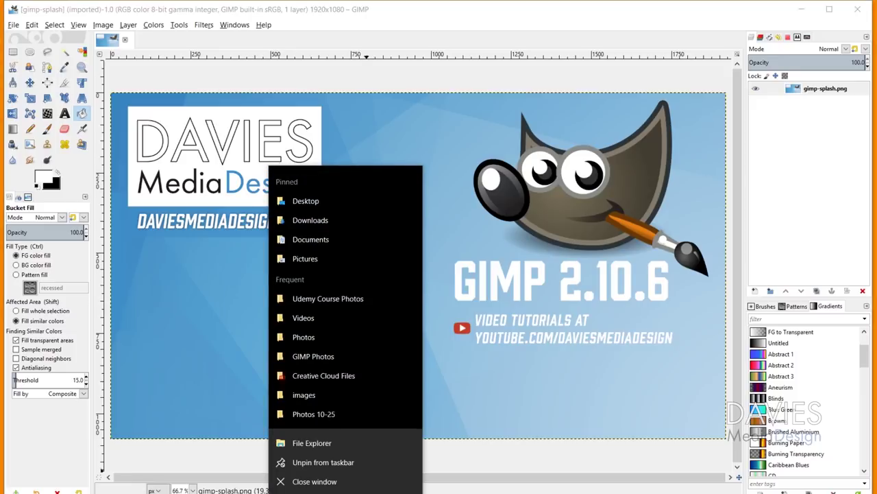
{"action": "left_click", "coordinate": [335, 199]}
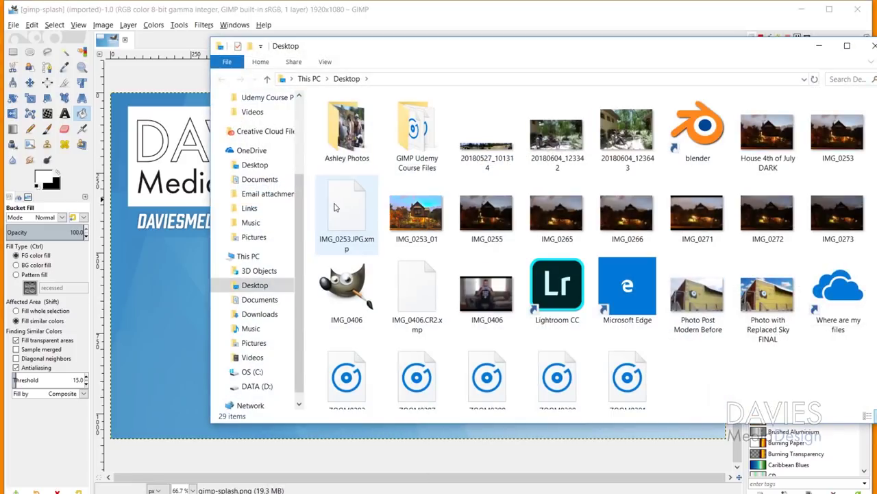
{"action": "left_click", "coordinate": [250, 372]}
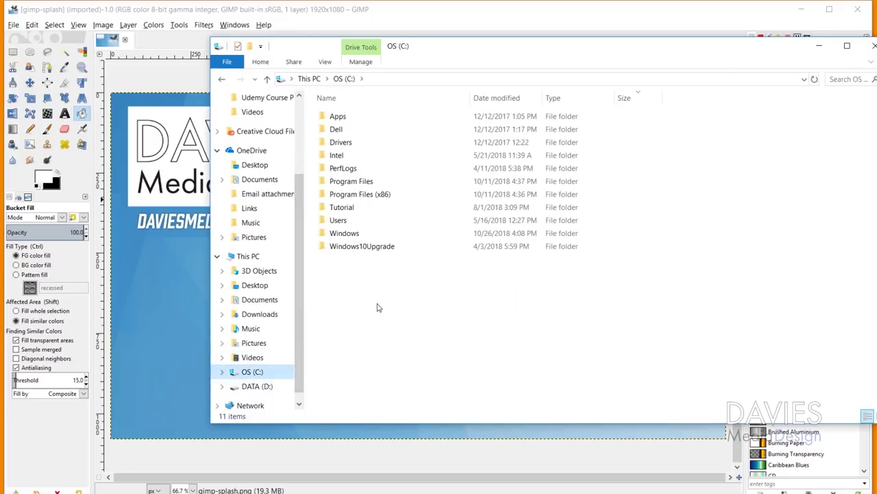
{"action": "double_click", "coordinate": [369, 181]}
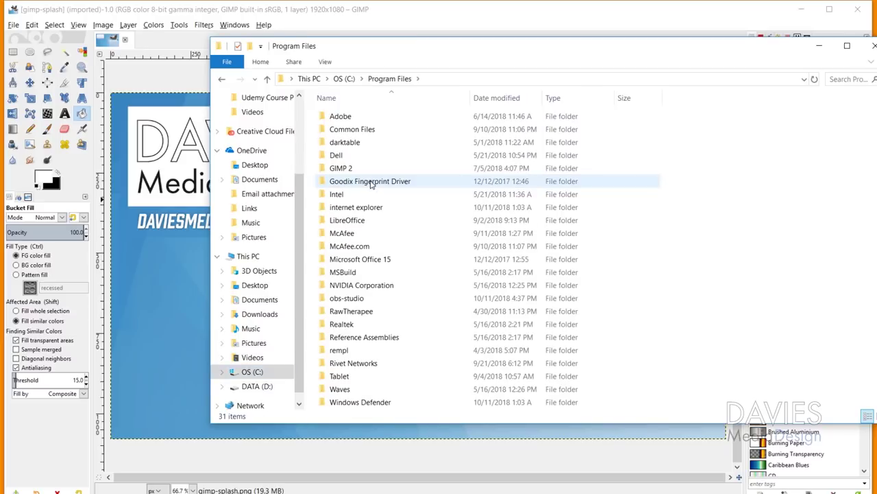
{"action": "double_click", "coordinate": [371, 169]}
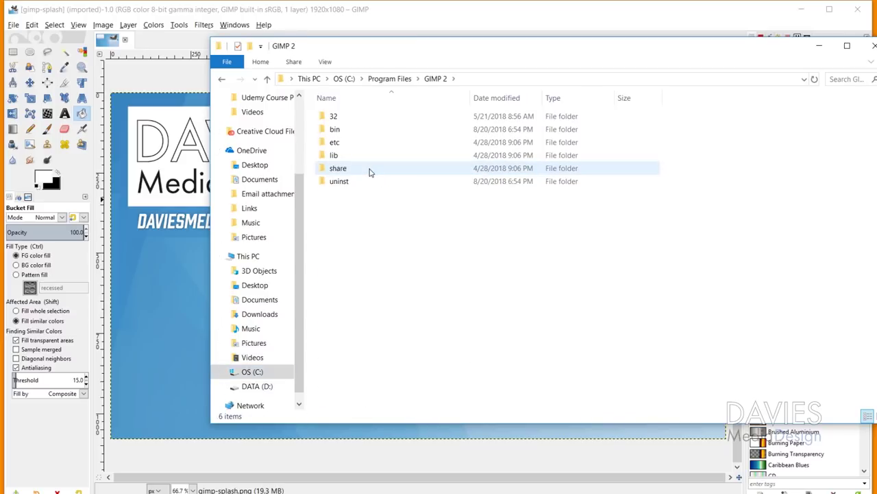
Go into share\gimp\2.0\images and preview the default gimp-splash image.
{"action": "double_click", "coordinate": [357, 170]}
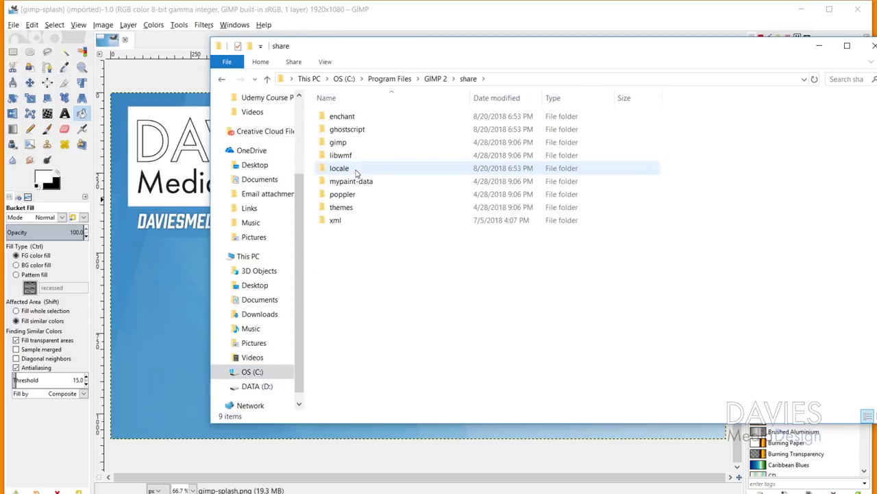
{"action": "double_click", "coordinate": [357, 146]}
{"action": "left_click", "coordinate": [346, 118]}
{"action": "double_click", "coordinate": [346, 118]}
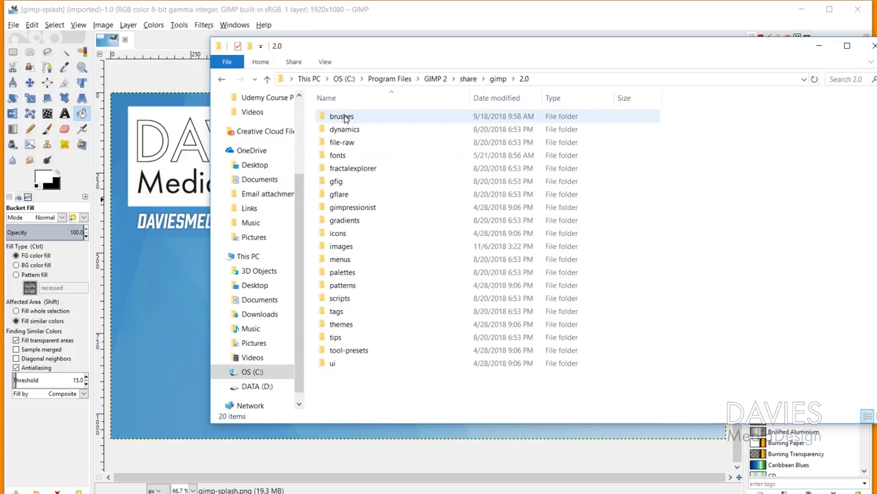
{"action": "double_click", "coordinate": [340, 245]}
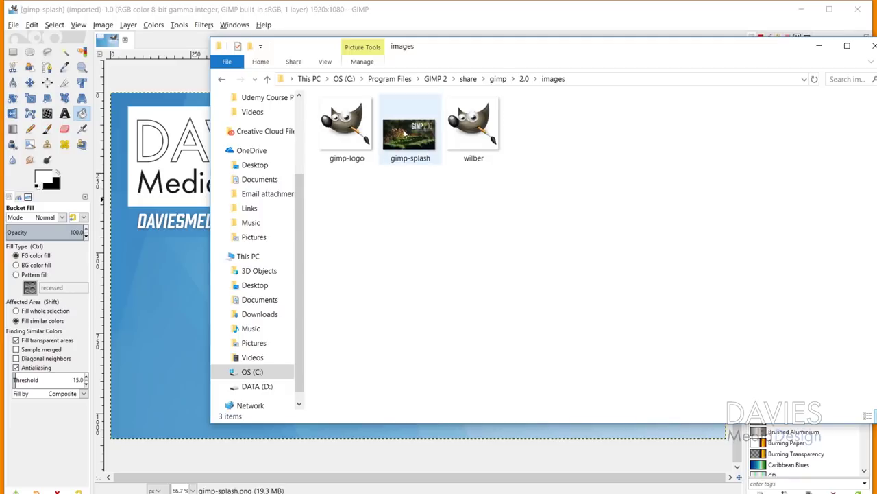
{"action": "left_click", "coordinate": [424, 157]}
{"action": "double_click", "coordinate": [423, 139]}
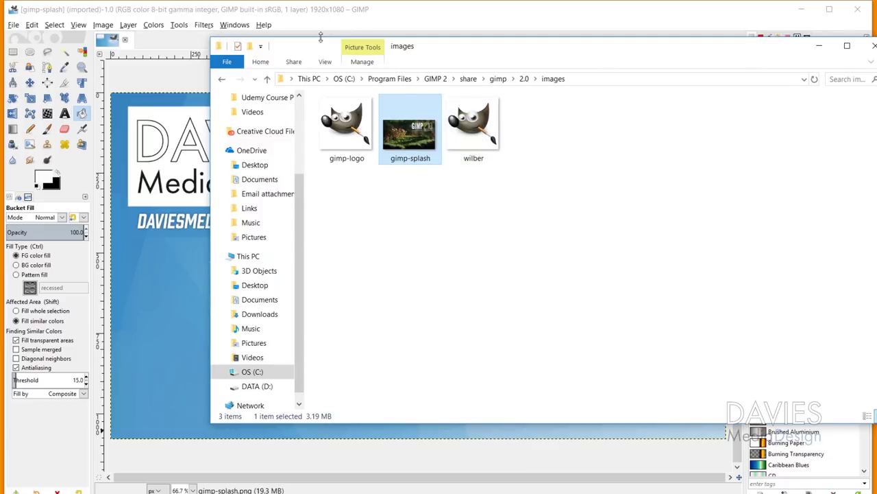
Check the default gimp-splash file's properties details, including its image dimensions.
{"action": "left_click_drag", "start_coordinate": [320, 48], "coordinate": [583, 60]}
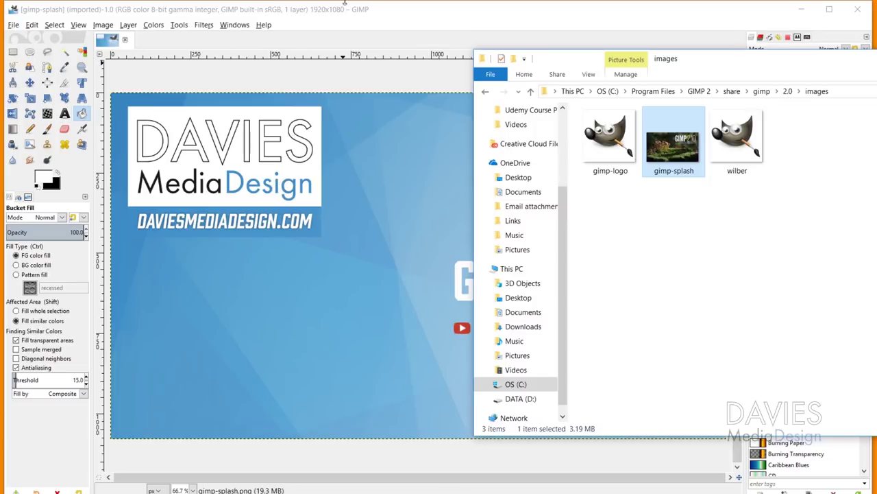
{"action": "left_click_drag", "start_coordinate": [672, 60], "coordinate": [389, 63]}
{"action": "right_click", "coordinate": [388, 149]}
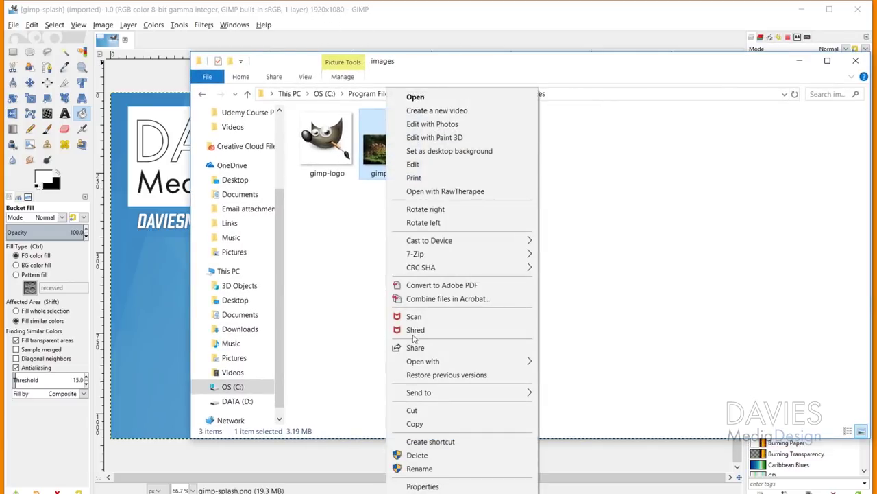
{"action": "left_click", "coordinate": [433, 485]}
{"action": "left_click", "coordinate": [473, 174]}
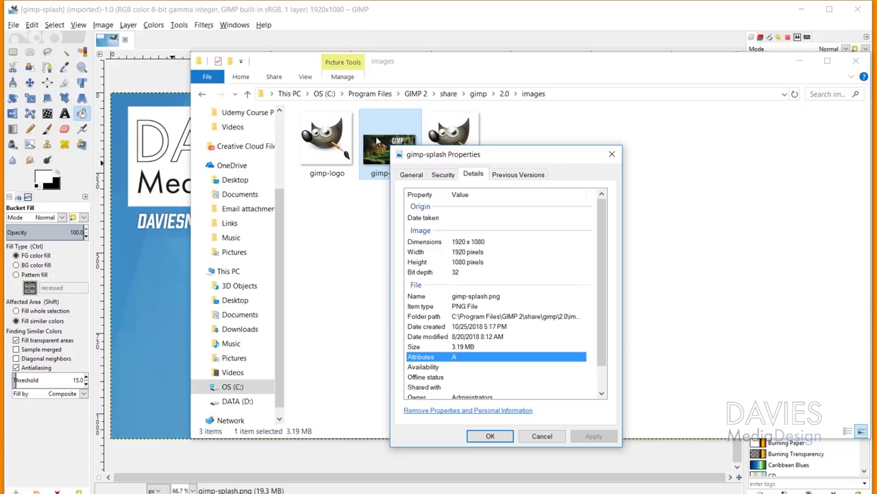
{"action": "key", "text": "Escape"}
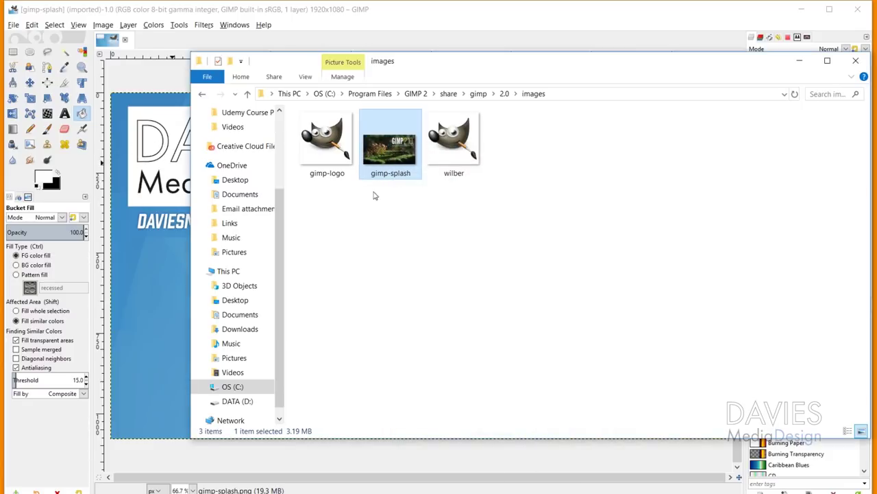
Rename the default gimp-splash file to gimp-splash-2.
{"action": "right_click", "coordinate": [398, 179]}
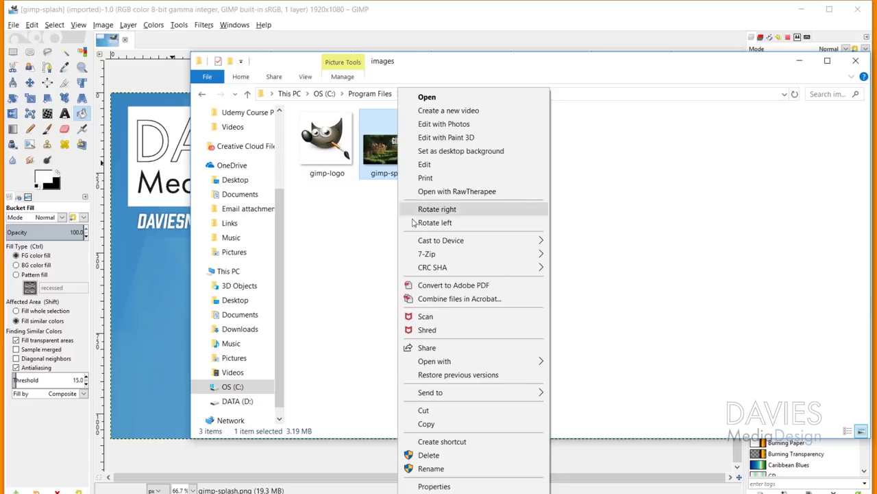
{"action": "left_click", "coordinate": [459, 470]}
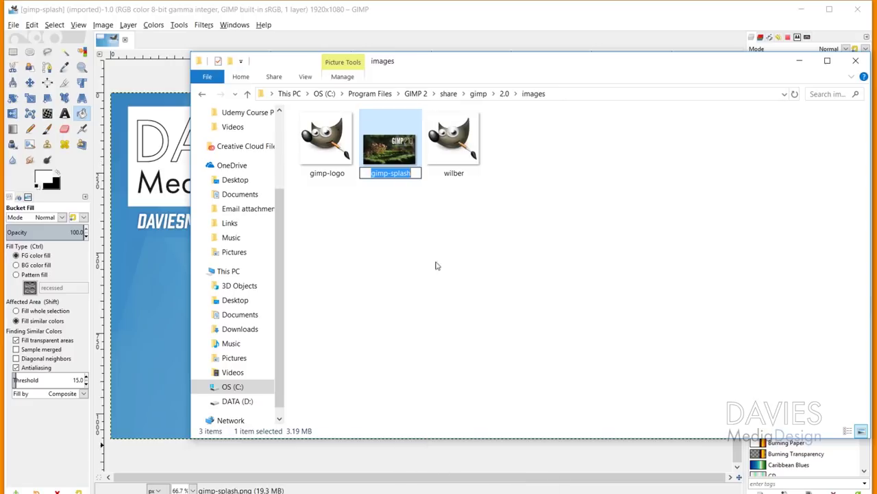
{"action": "left_click", "coordinate": [417, 173]}
{"action": "type", "text": "-2"}
{"action": "key", "text": "Return"}
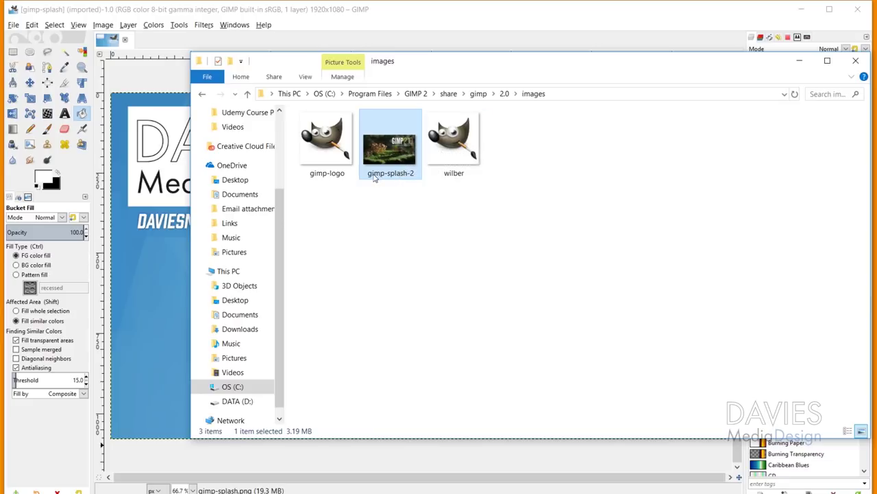
{"action": "mouse_move", "coordinate": [391, 179]}
Start Export As in GIMP with PNG image chosen as the file type.
{"action": "left_click", "coordinate": [141, 15]}
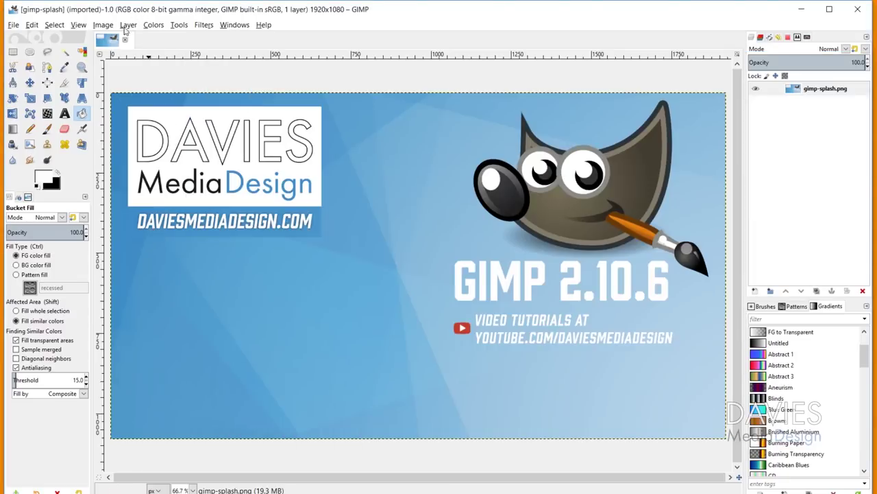
{"action": "left_click", "coordinate": [14, 25]}
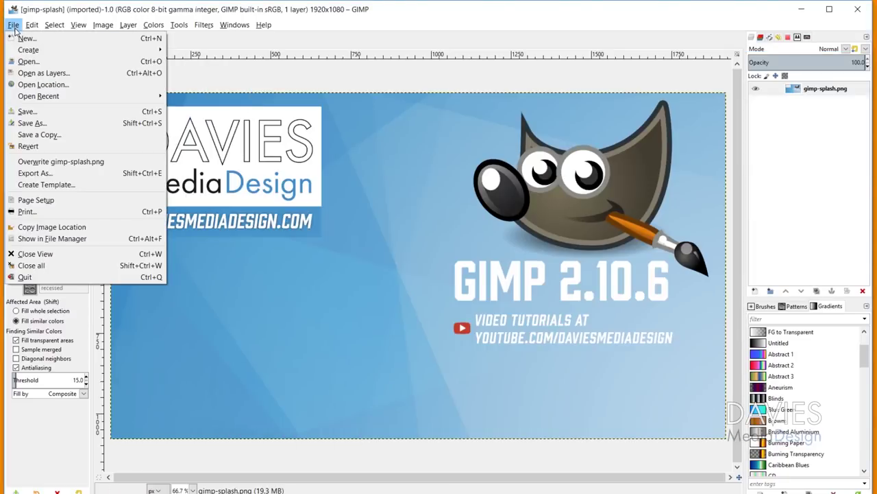
{"action": "left_click", "coordinate": [35, 173]}
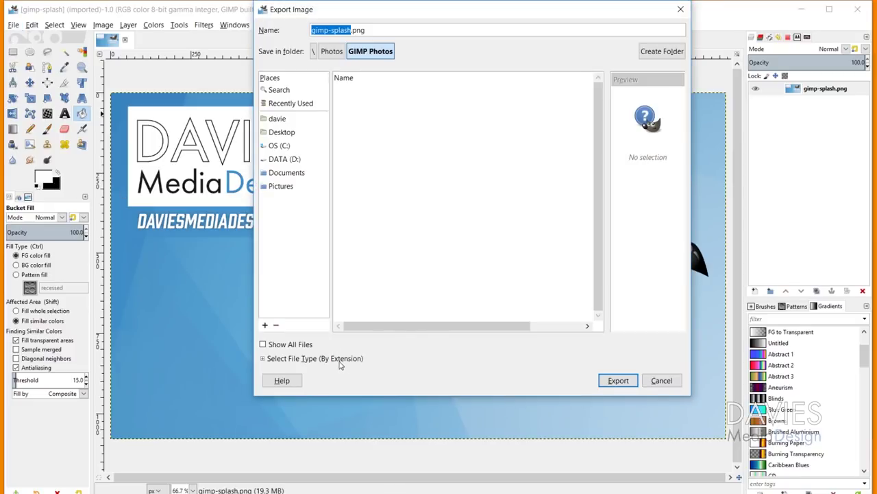
{"action": "left_click", "coordinate": [341, 360]}
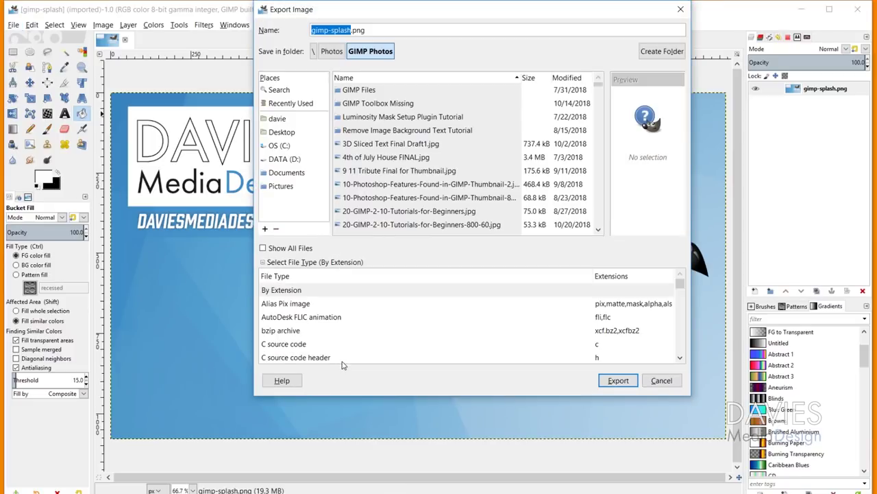
{"action": "scroll", "coordinate": [326, 325], "scroll_direction": "down", "scroll_amount": 10}
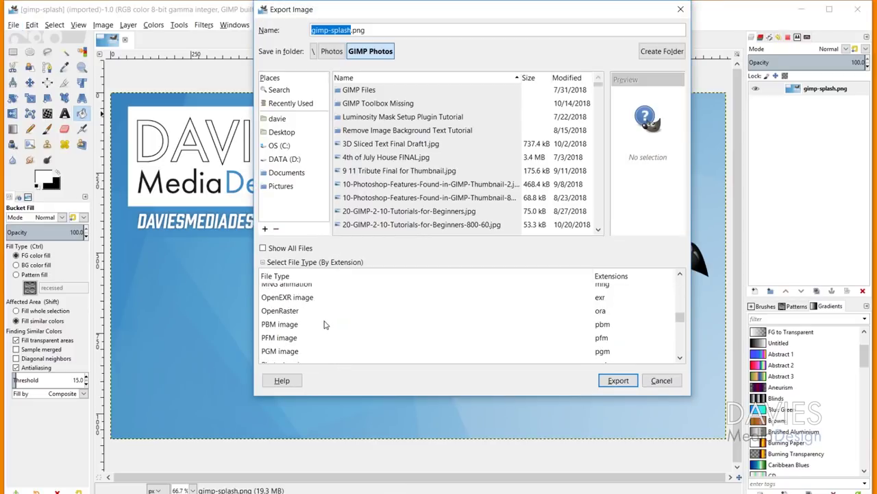
{"action": "scroll", "coordinate": [326, 324], "scroll_direction": "down", "scroll_amount": 1}
{"action": "left_click", "coordinate": [314, 321]}
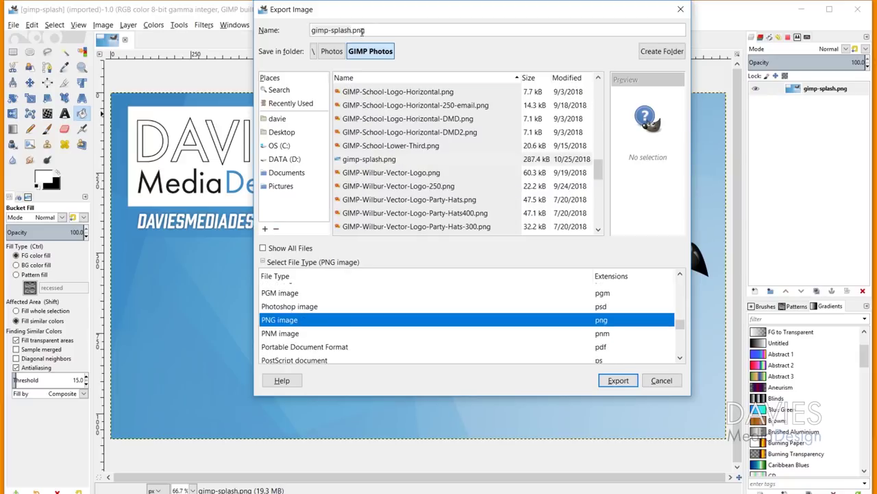
Export as gimp-splash.png into GIMP Photos, replacing the existing file with default PNG settings.
{"action": "left_click", "coordinate": [318, 33]}
{"action": "left_click", "coordinate": [312, 31]}
{"action": "left_click_drag", "start_coordinate": [312, 30], "coordinate": [369, 30]}
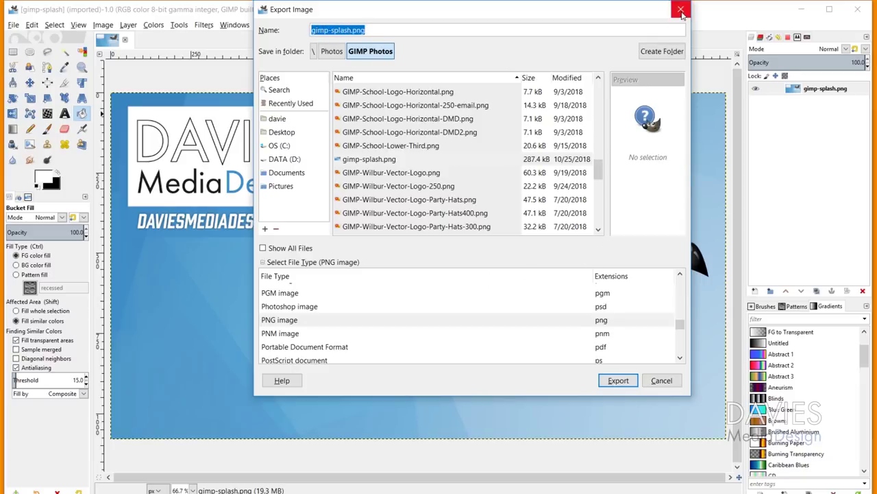
{"action": "left_click", "coordinate": [602, 320]}
{"action": "left_click", "coordinate": [620, 381]}
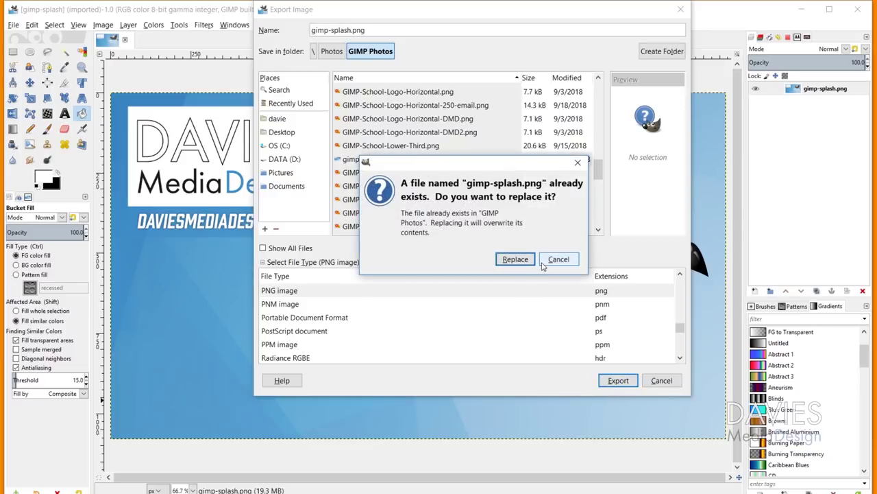
{"action": "left_click", "coordinate": [534, 261]}
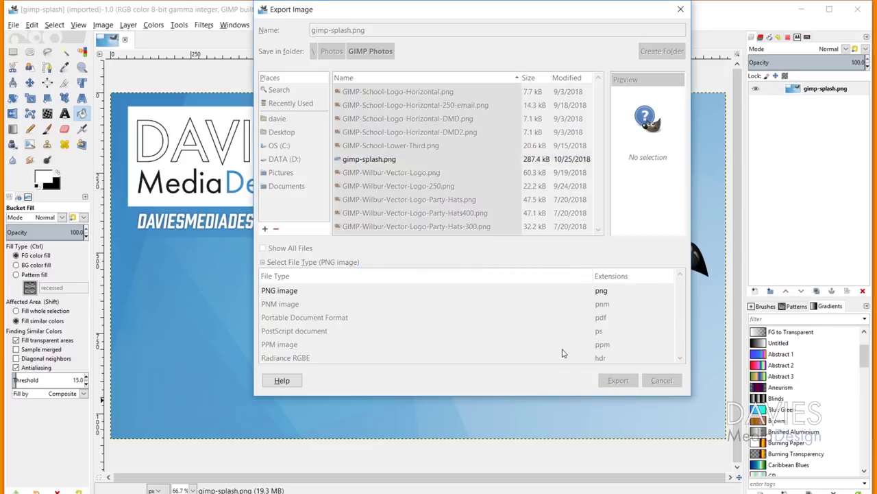
{"action": "left_click", "coordinate": [463, 370]}
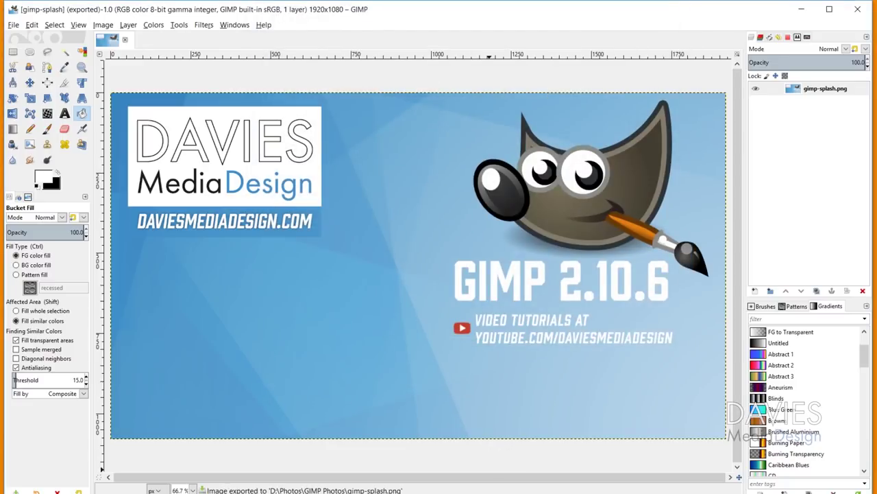
Arrange the GIMP Photos and GIMP images folder windows side by side.
{"action": "mouse_move", "coordinate": [348, 491]}
{"action": "left_click", "coordinate": [284, 454]}
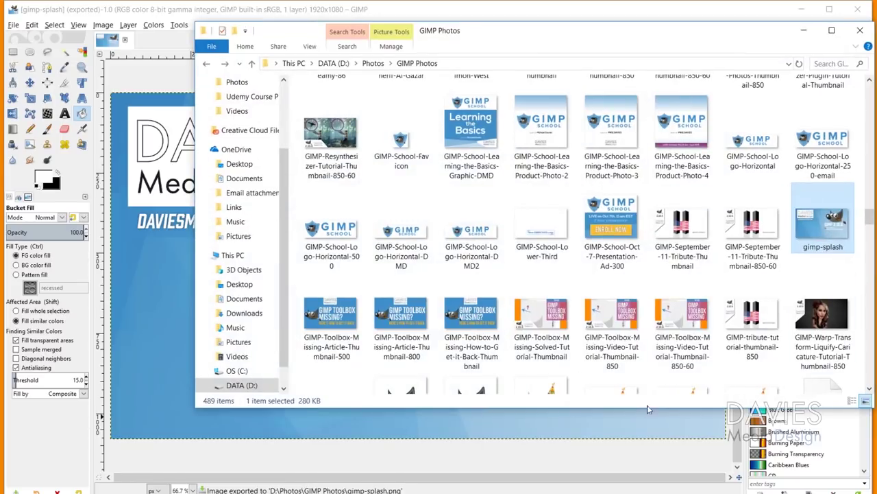
{"action": "left_click", "coordinate": [347, 491]}
{"action": "left_click", "coordinate": [396, 470]}
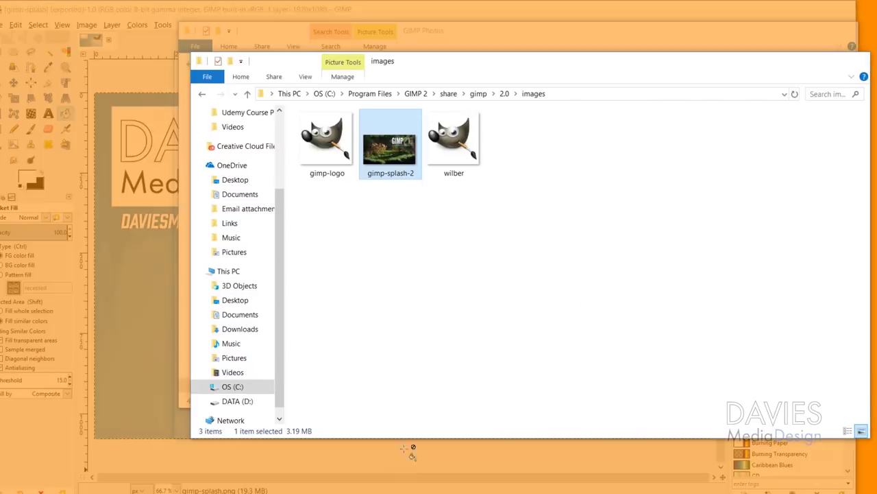
{"action": "left_click_drag", "start_coordinate": [433, 91], "coordinate": [351, 46]}
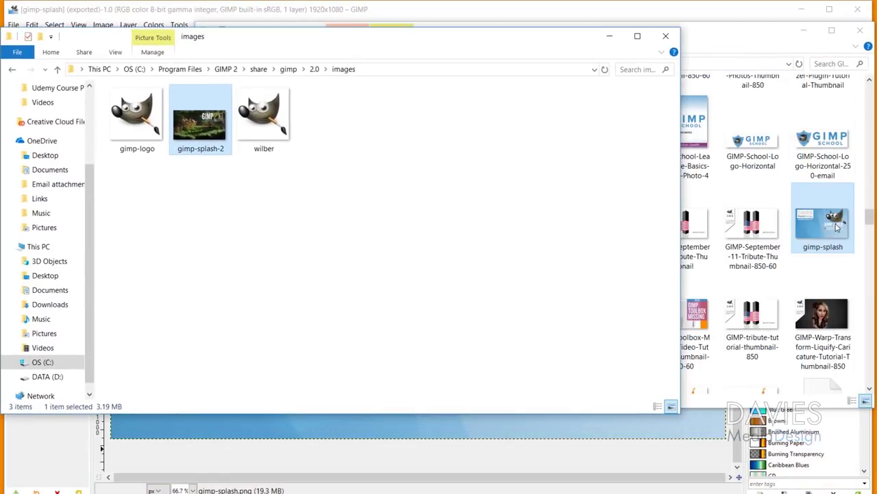
Copy gimp-splash into GIMP's images folder with administrator permission, then compare it with gimp-splash-2.
{"action": "left_click_drag", "start_coordinate": [836, 227], "coordinate": [415, 222]}
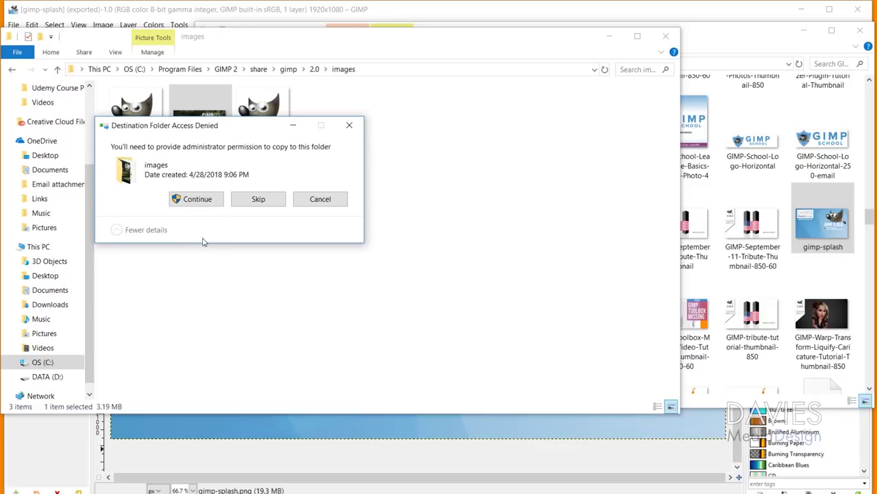
{"action": "left_click", "coordinate": [197, 203]}
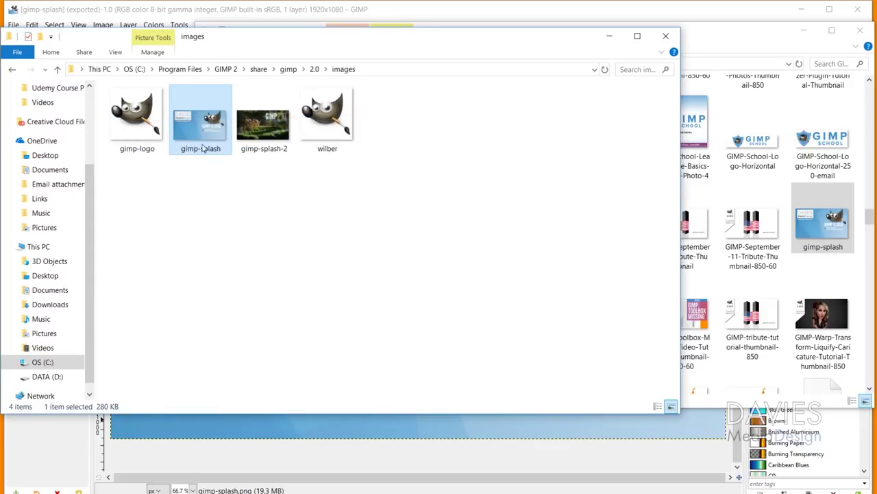
{"action": "mouse_move", "coordinate": [192, 123]}
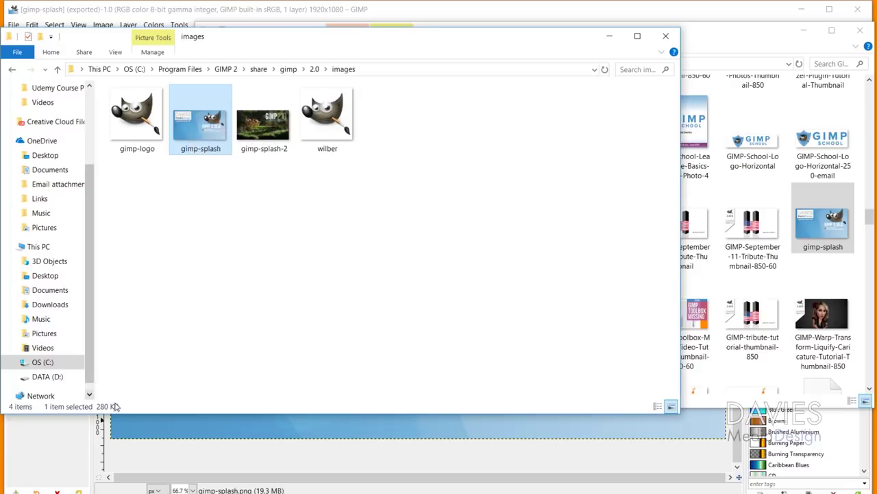
{"action": "left_click", "coordinate": [266, 150]}
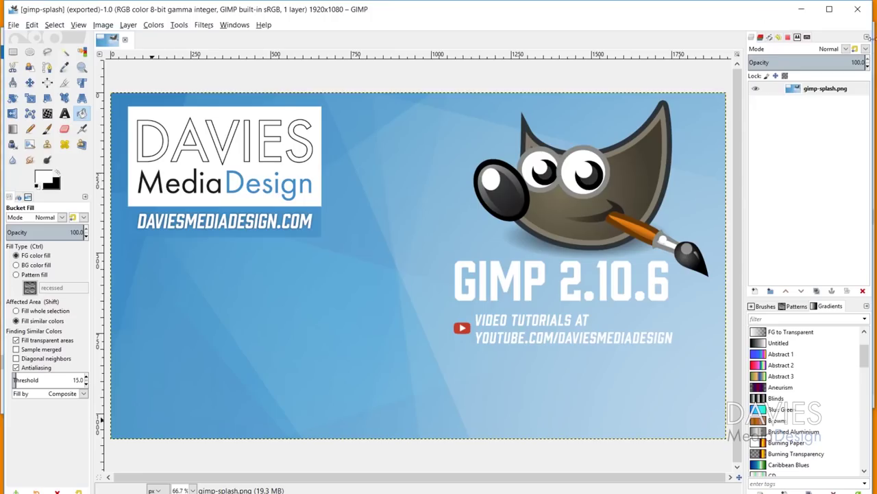
Close GIMP and minimize the images folder window.
{"action": "left_click", "coordinate": [858, 9]}
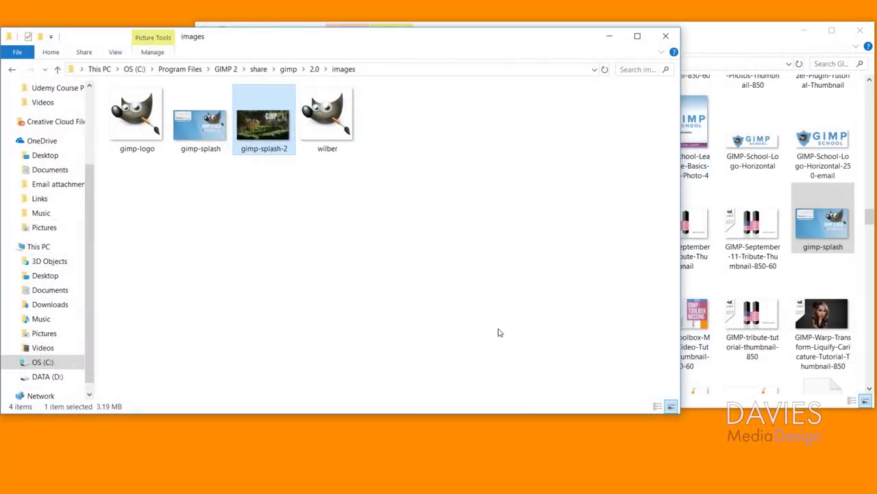
{"action": "left_click", "coordinate": [610, 36]}
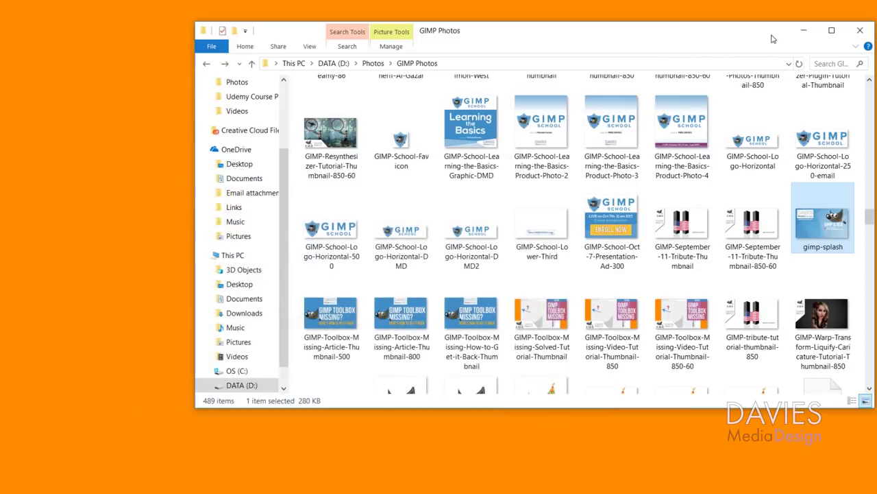